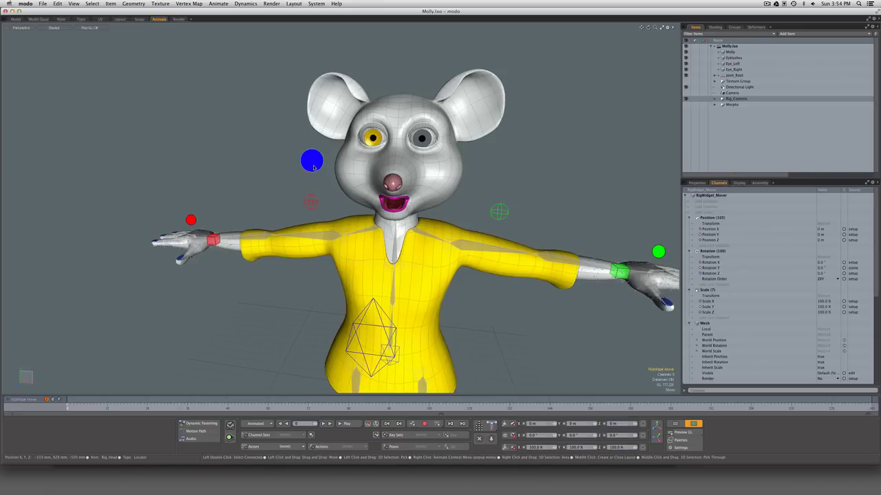
Select the blue head control and try its blink and mouth channel sliders, leaving Blink at 15%
left_click(313, 166)
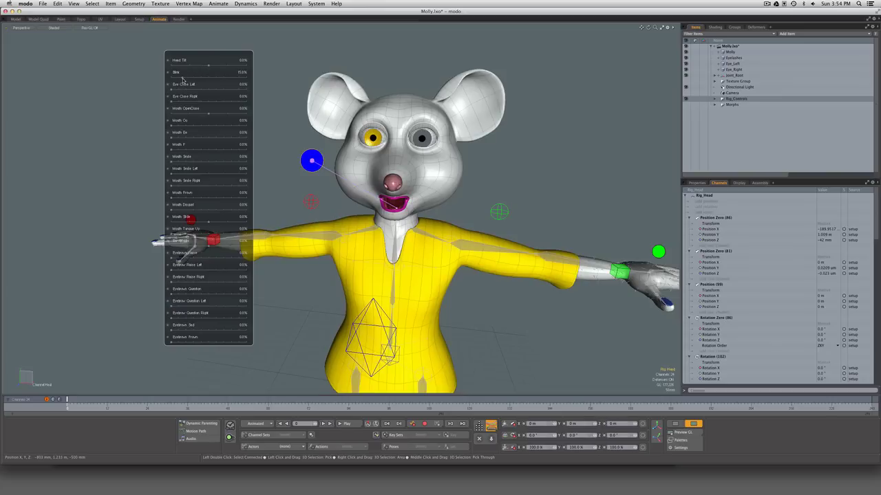
mouse_move(183, 78)
left_mouse_down()
mouse_move(234, 77)
mouse_move(183, 78)
left_mouse_up()
left_click_drag(208, 114, 170, 130)
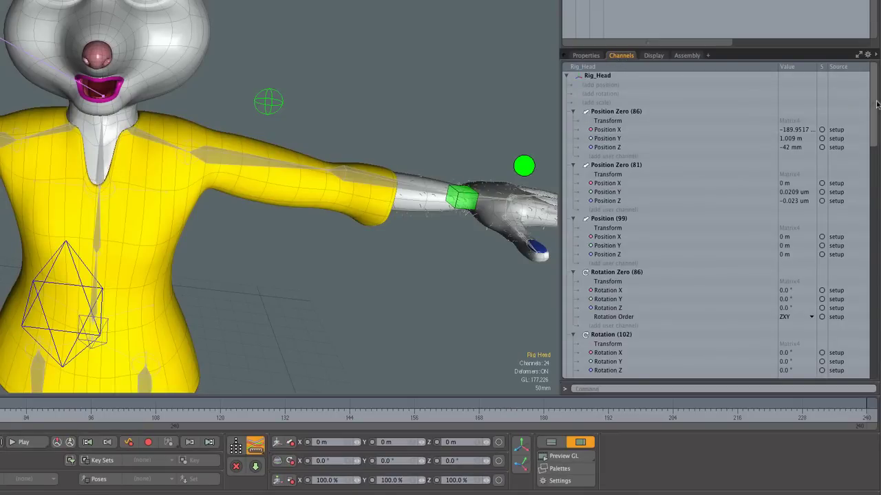
Create an actor named Mouth from the head rig's selected channels, Mouth_OpenClose through Mouth_F
left_click_drag(870, 109, 871, 337)
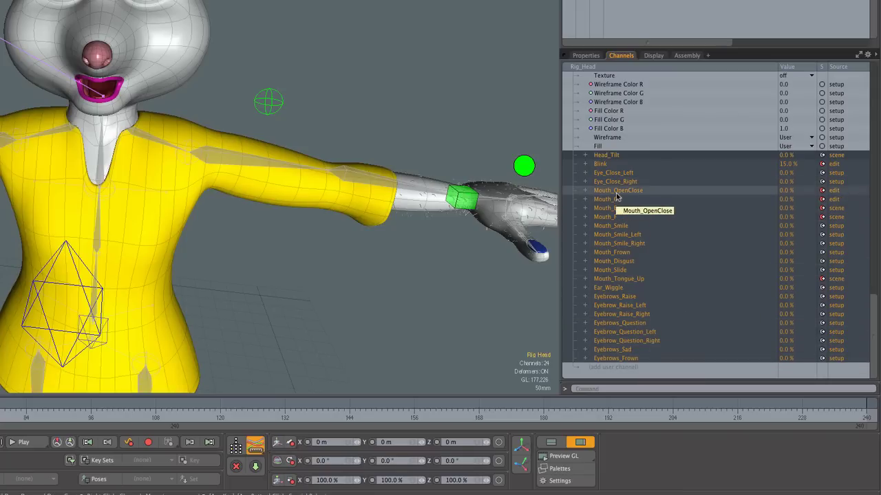
left_click_drag(616, 197, 616, 218)
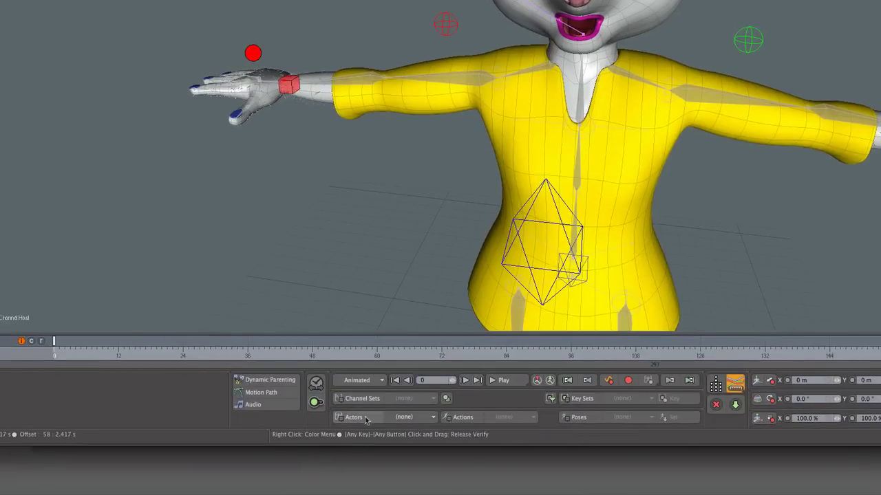
left_click(368, 418)
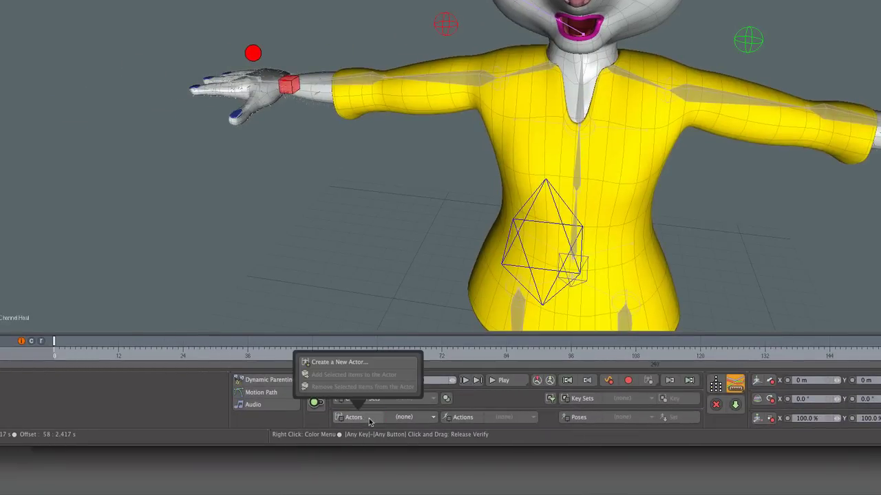
left_click(363, 366)
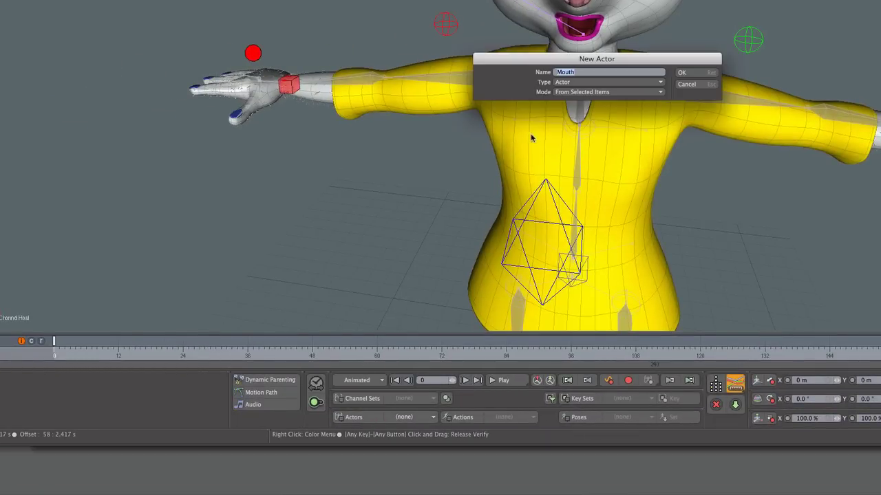
type("Mouth")
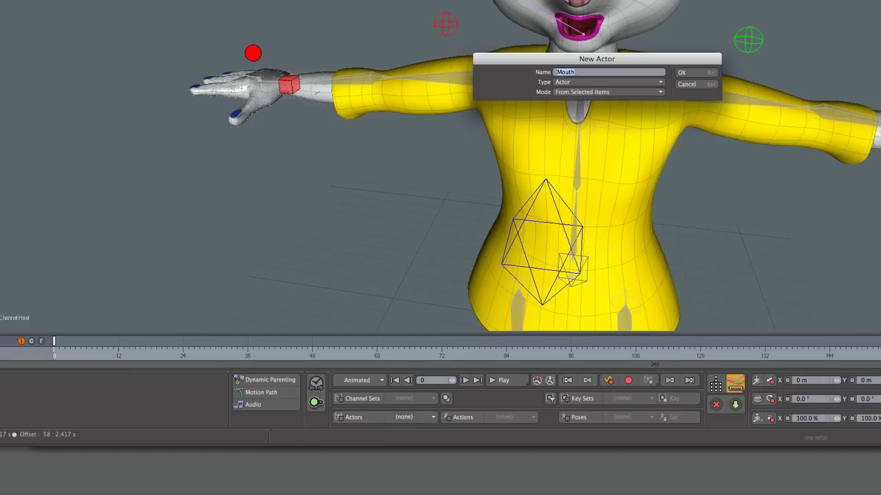
left_click(634, 95)
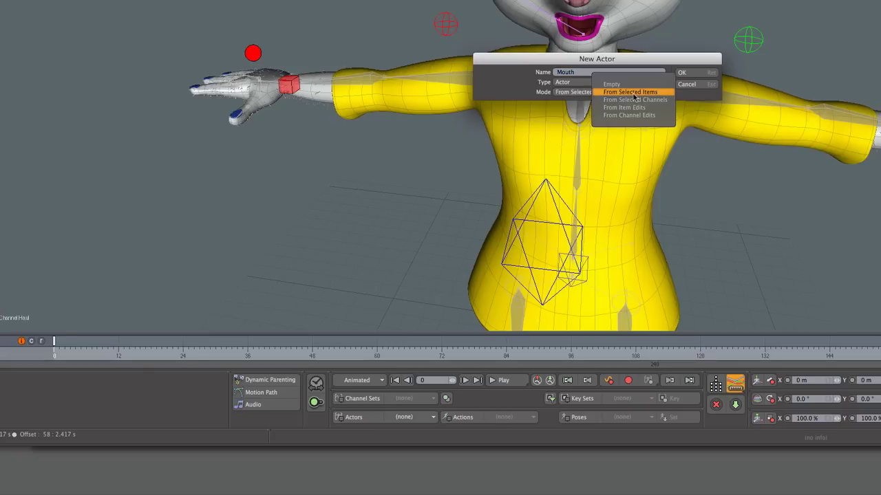
left_click(635, 101)
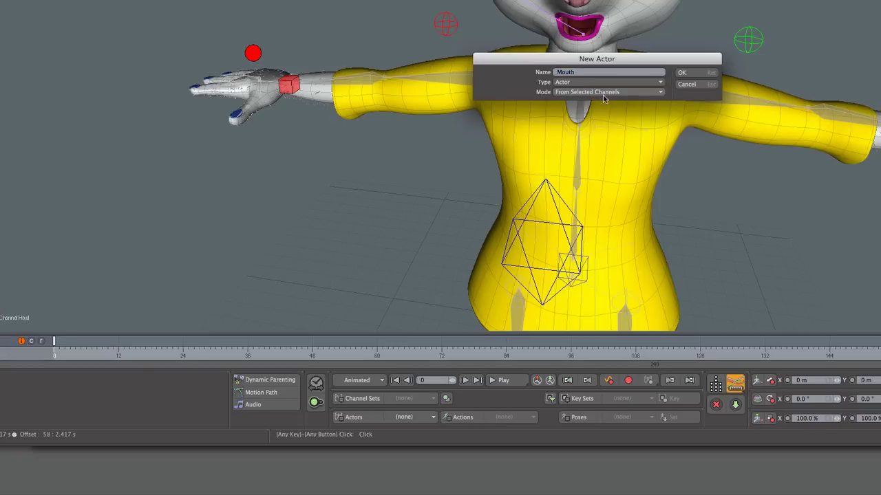
left_click(690, 74)
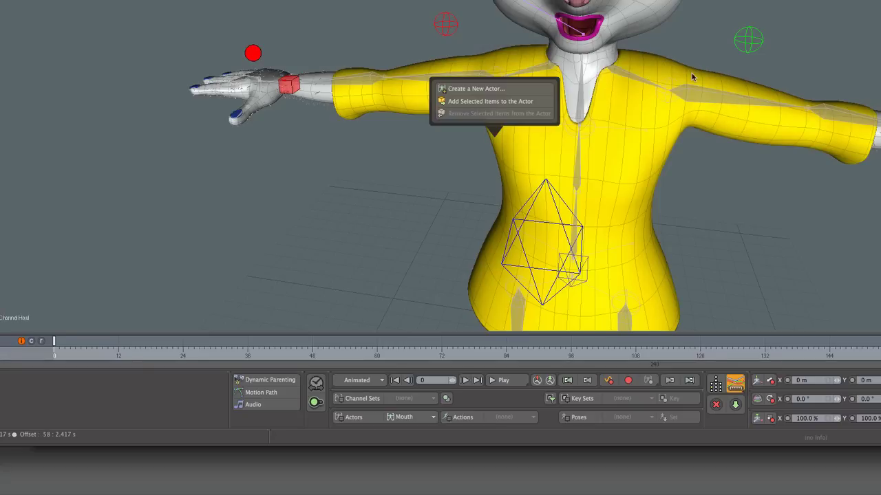
left_click(425, 185)
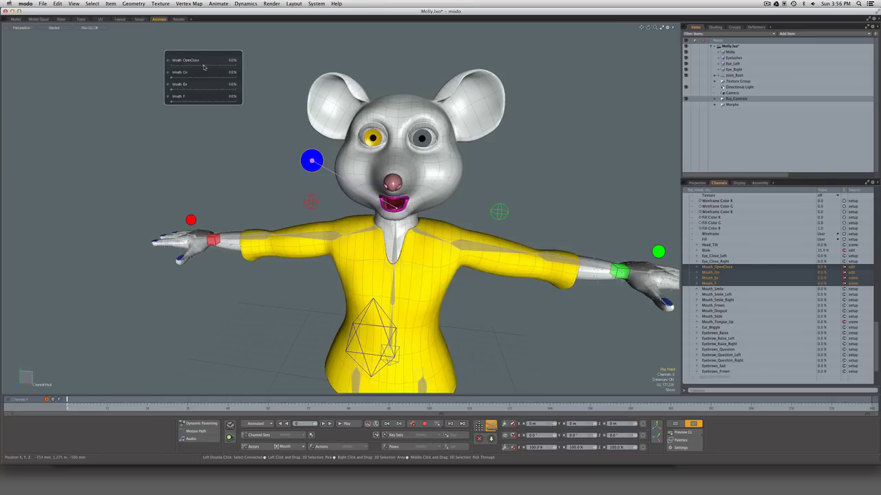
Close the mouth with Mouth OpenClose at 100% and store it as the actor pose Mouth_Tight_Lipped
left_click_drag(203, 66, 236, 66)
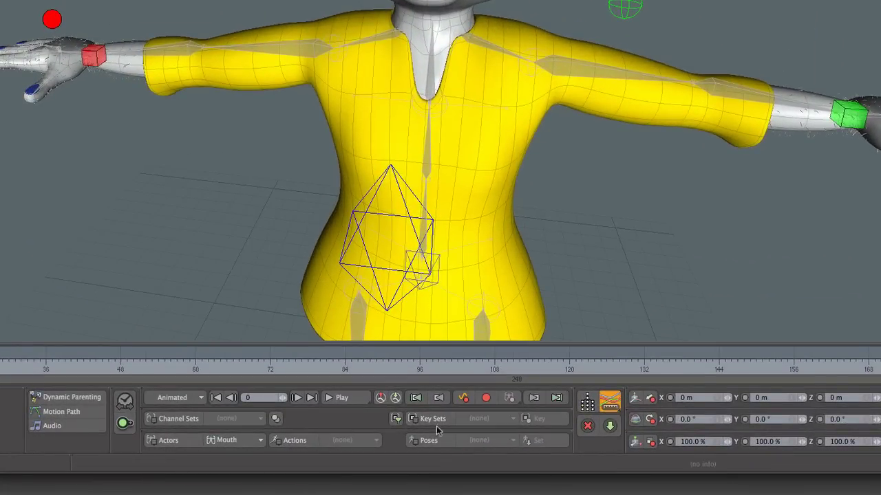
left_click(432, 442)
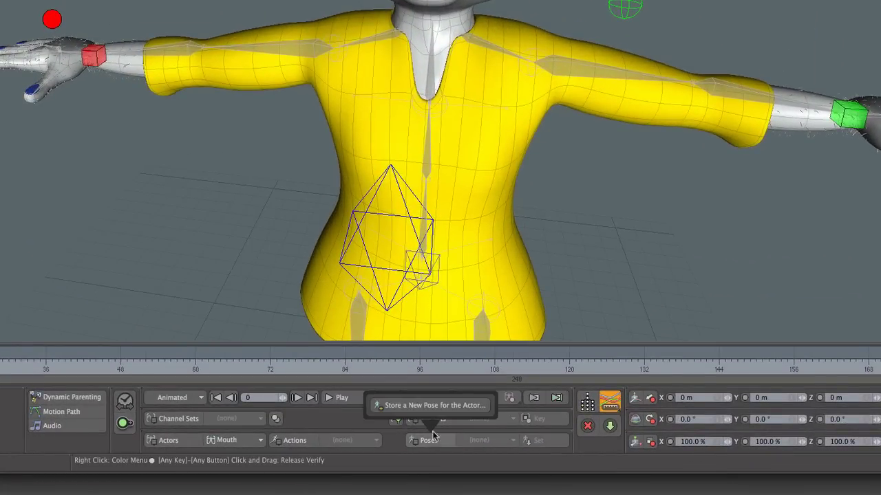
left_click(432, 407)
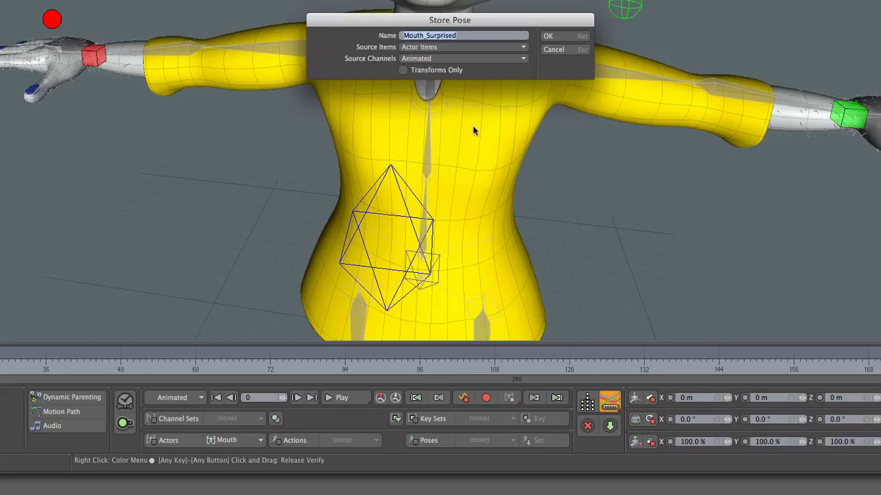
key("End")
key("BackSpace")
key("BackSpace")
key("BackSpace")
key("BackSpace")
key("BackSpace")
key("BackSpace")
key("BackSpace")
key("BackSpace")
key("BackSpace")
type("Tight_Lipped")
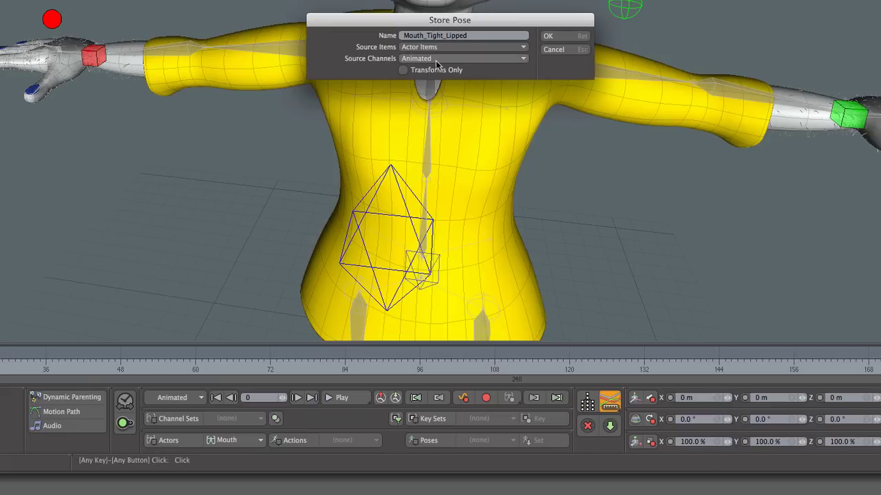
left_click(553, 36)
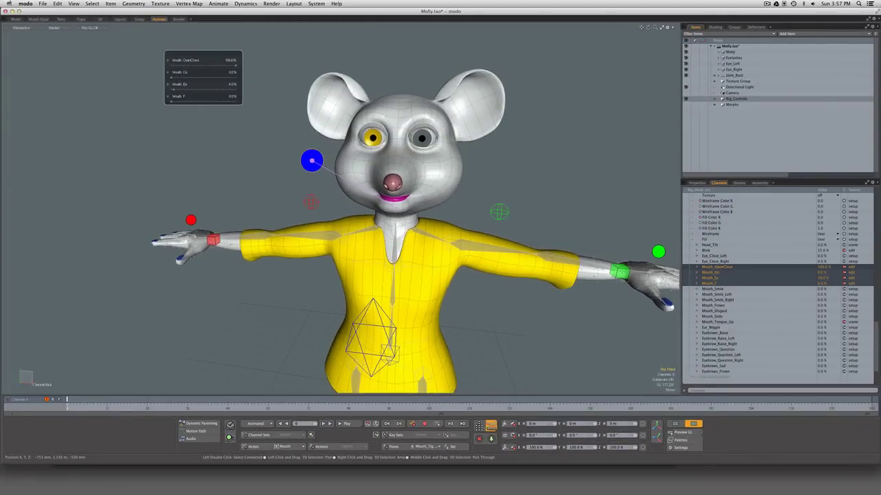
Set Mouth OpenClose to -25% and Mouth Oo to 57%, and store the shape as the pose Mouth_Shocked
left_click_drag(230, 62, 192, 62)
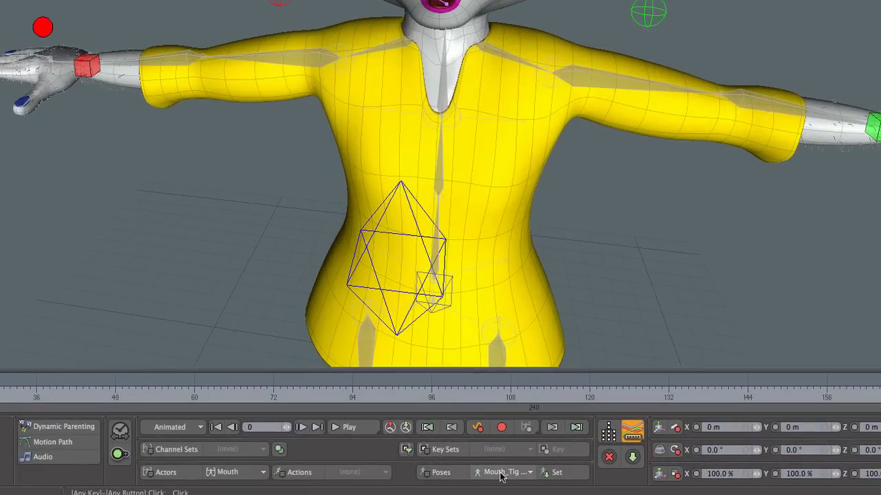
left_click(445, 475)
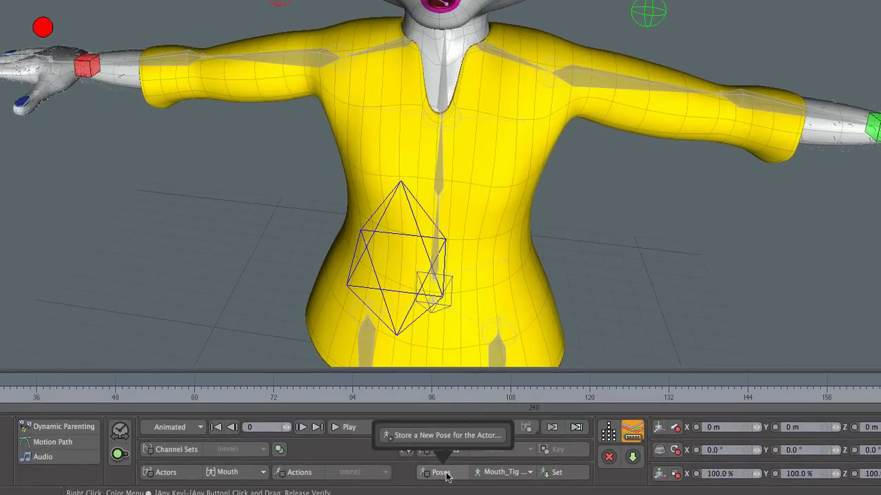
left_click(453, 437)
key("Right")
key("BackSpace")
key("BackSpace")
key("BackSpace")
key("BackSpace")
key("BackSpace")
key("BackSpace")
key("BackSpace")
key("BackSpace")
key("BackSpace")
key("BackSpace")
key("BackSpace")
key("BackSpace")
type("Shocked")
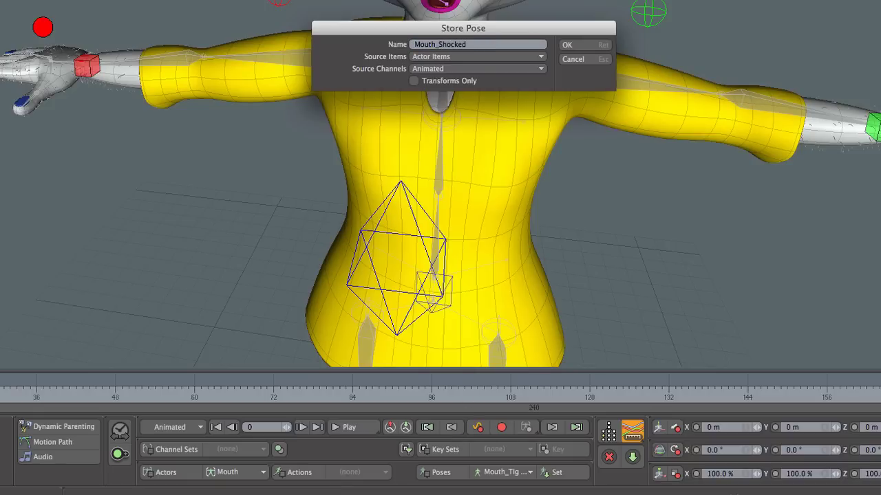
left_click(566, 44)
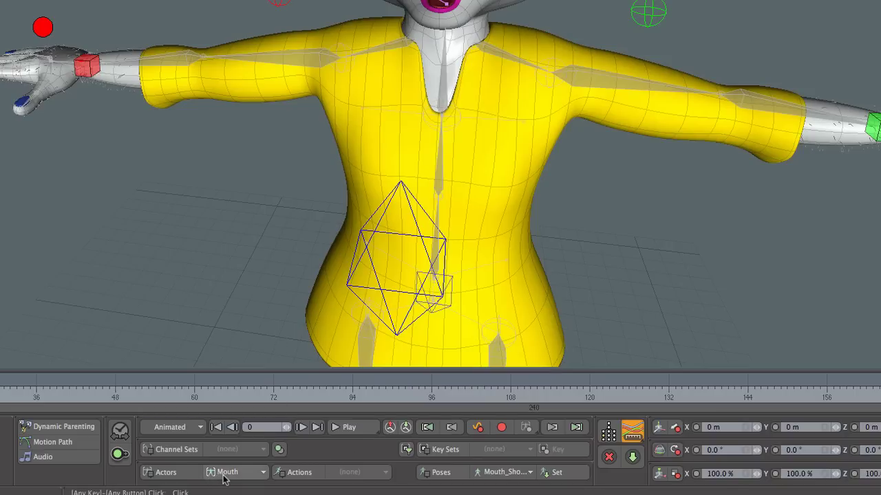
Test the stored poses by applying Mouth_Tight_Lipped and Mouth_Shocked alternately, ending on Mouth_Tight_Lipped
left_click(506, 474)
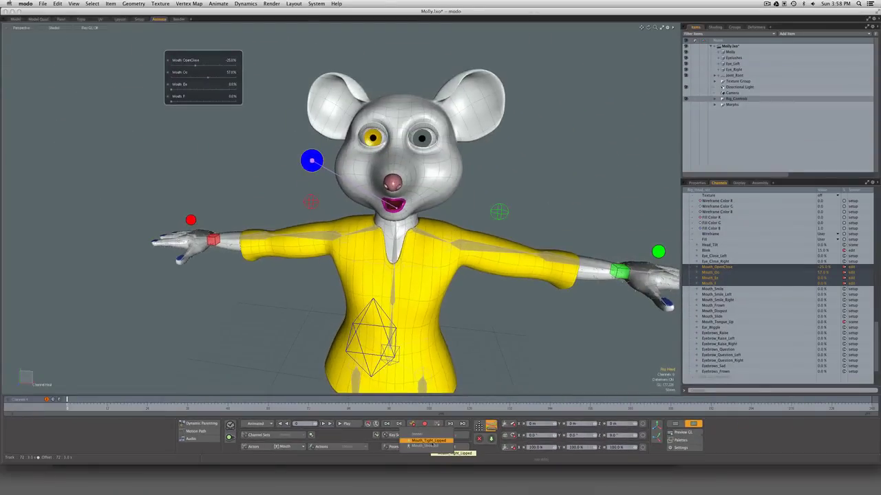
left_click(428, 440)
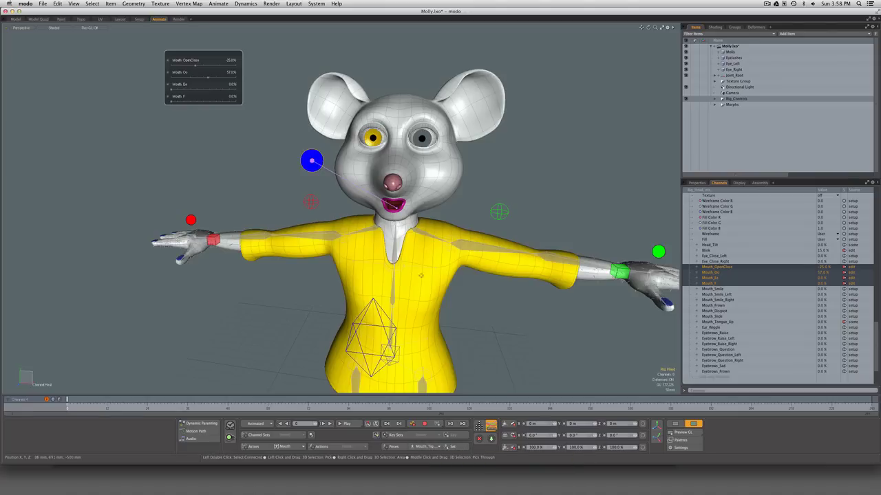
left_click(454, 447)
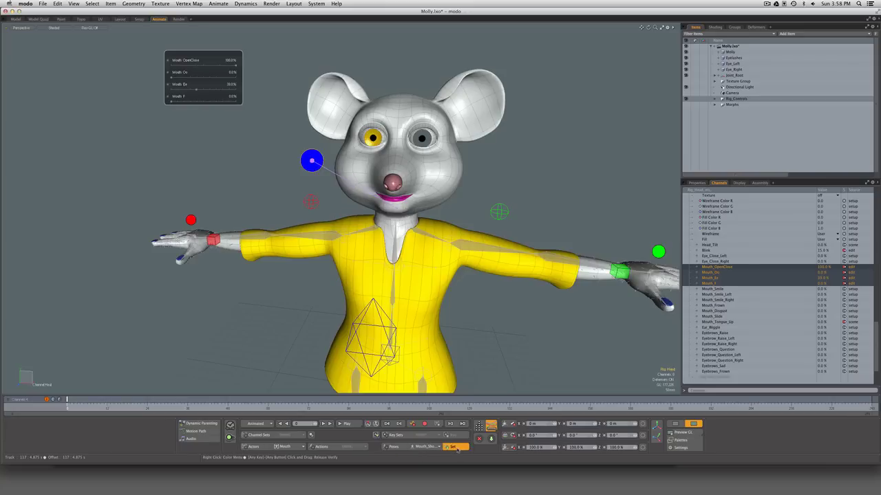
left_click(454, 447)
left_click(435, 447)
left_click(434, 440)
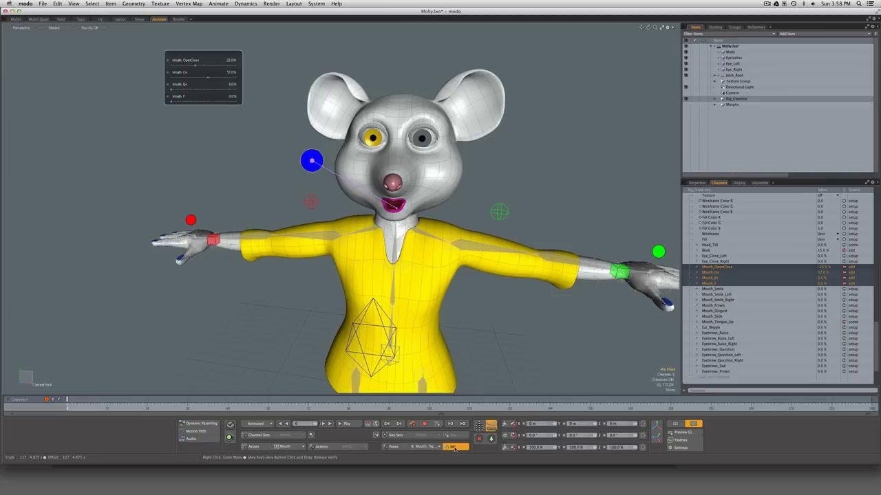
left_click(454, 447)
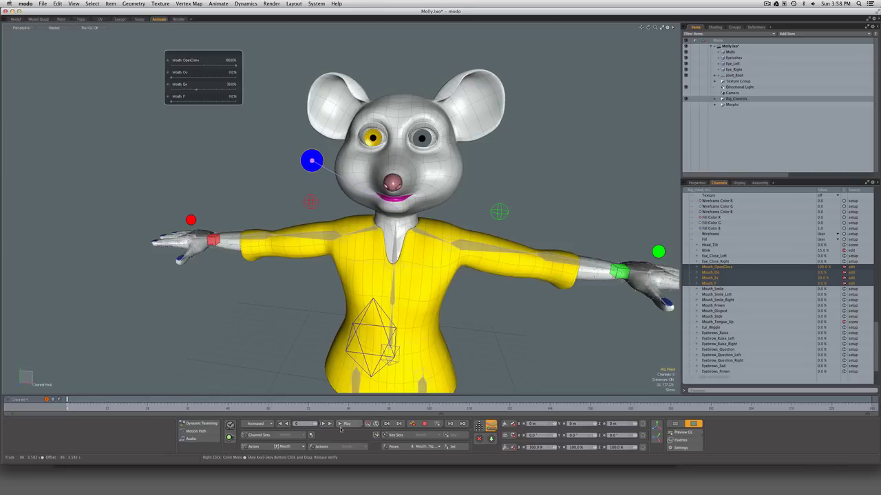
Create a new action named Take 1 for the Mouth actor
left_click(323, 449)
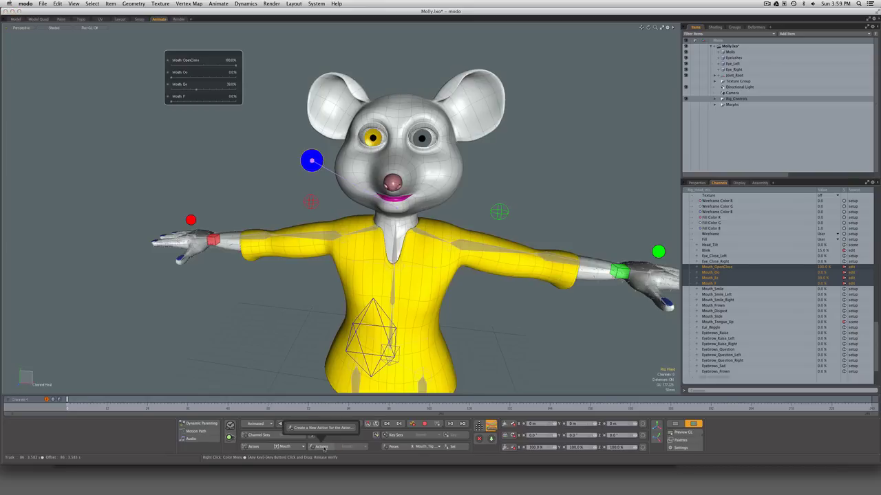
left_click(324, 428)
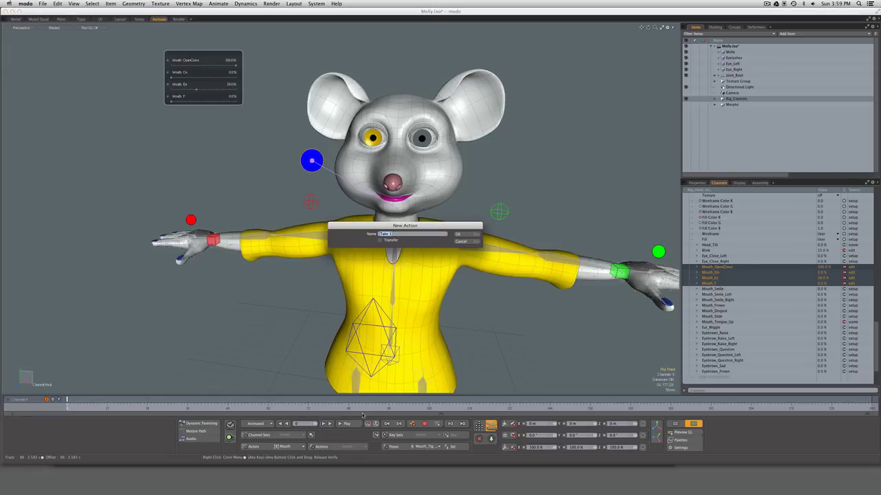
left_click(467, 234)
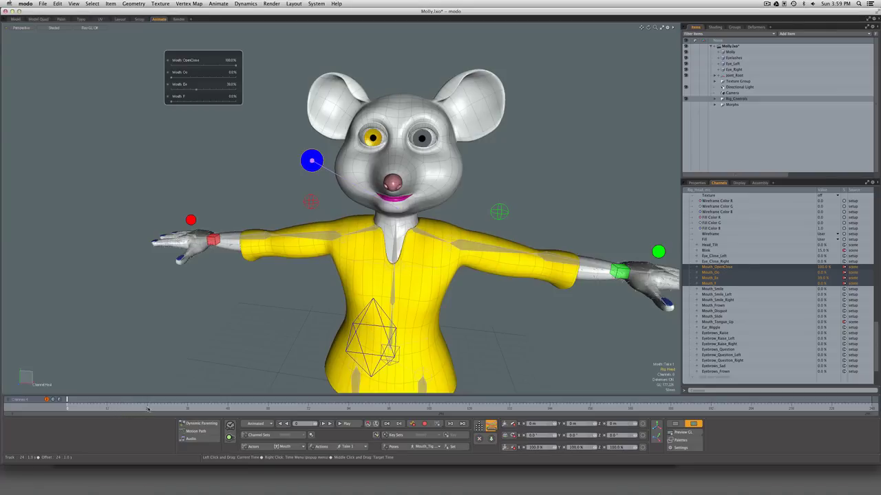
Apply the Mouth_Shocked pose at frame 0 of the action
left_click(150, 411)
left_click(120, 407)
left_click(431, 451)
left_click(423, 443)
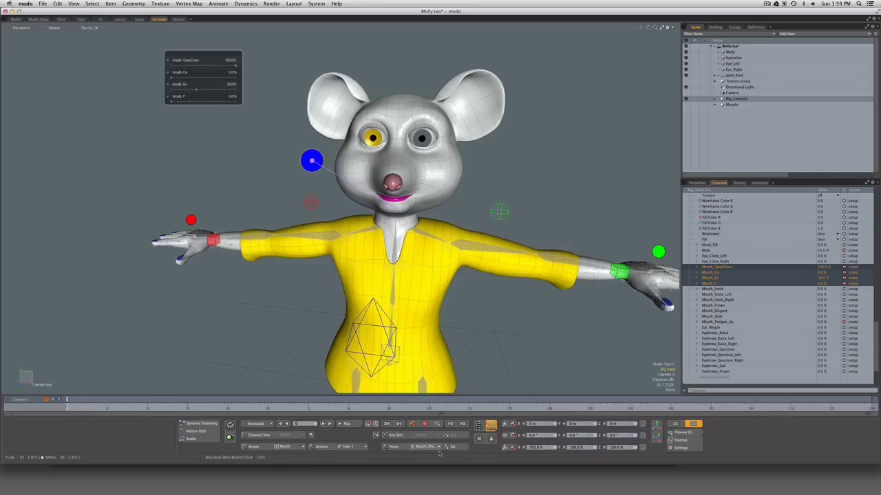
left_click(453, 449)
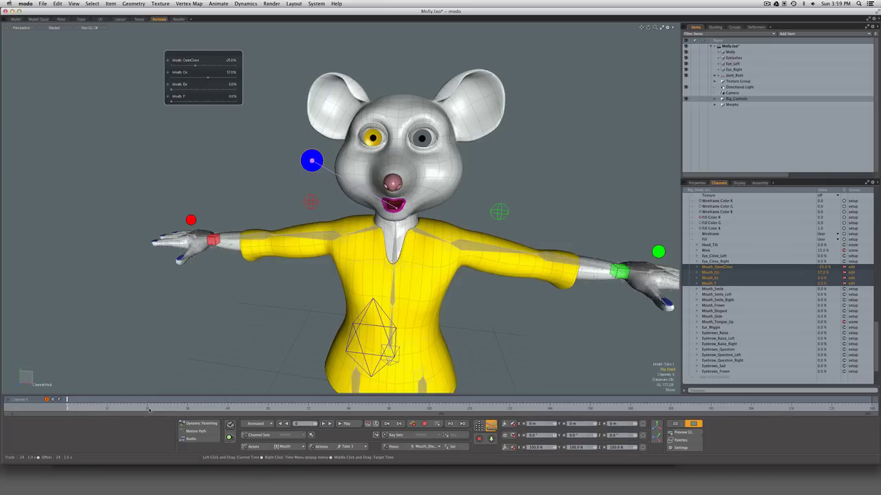
Apply the Mouth_Tight_Lipped pose at frame 24 of the action
left_click(147, 408)
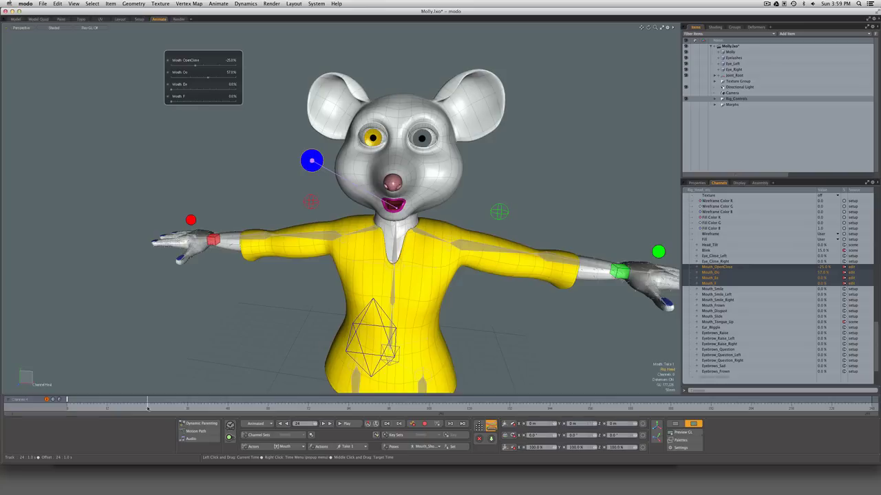
left_click(422, 448)
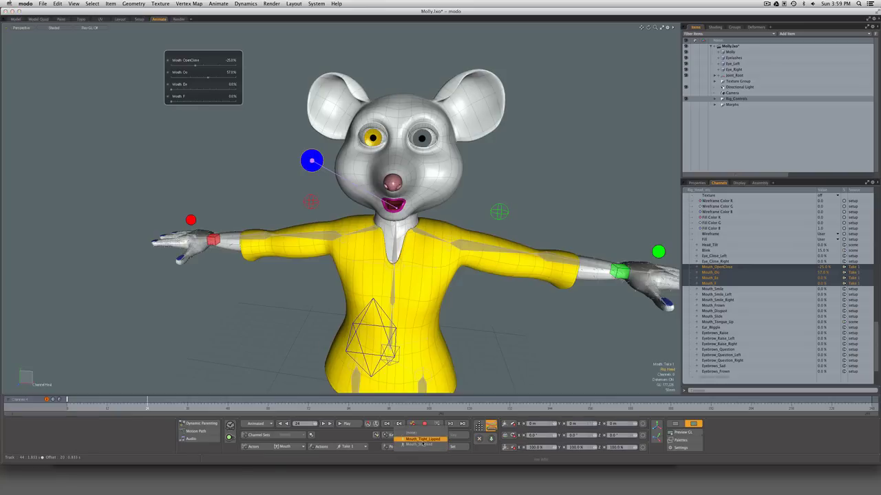
left_click(423, 439)
left_click(453, 448)
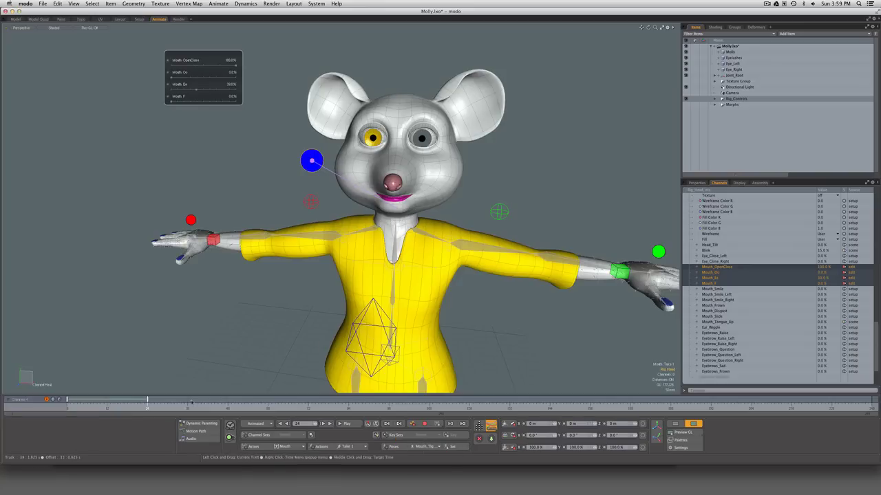
Apply the Mouth_Shocked pose at frame 48 of the Take 1 action and scrub through the animation
left_click(227, 408)
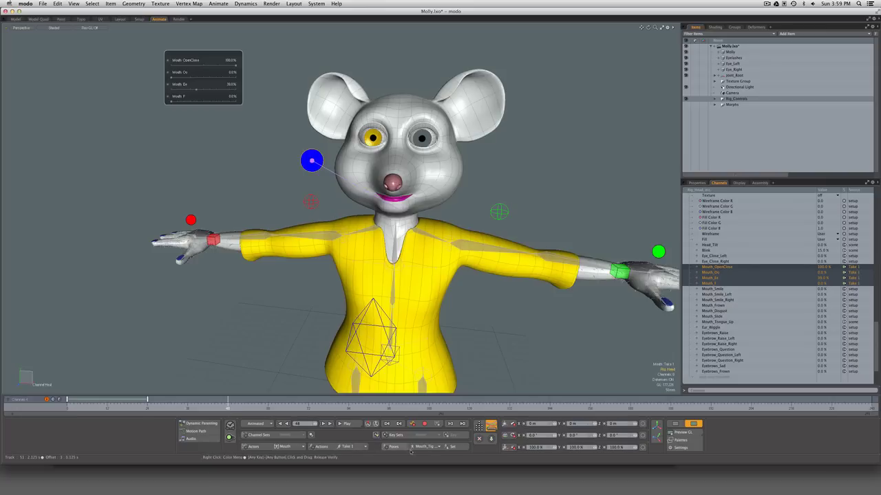
left_click(422, 447)
left_click(428, 451)
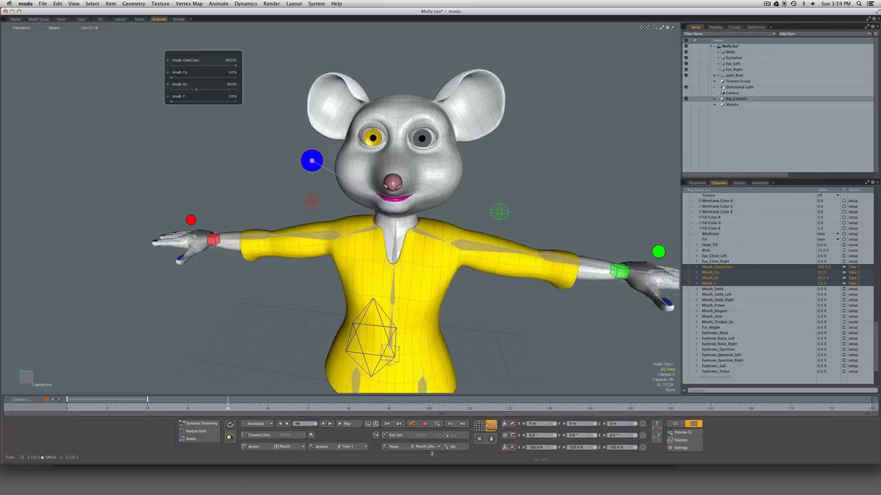
left_click(452, 447)
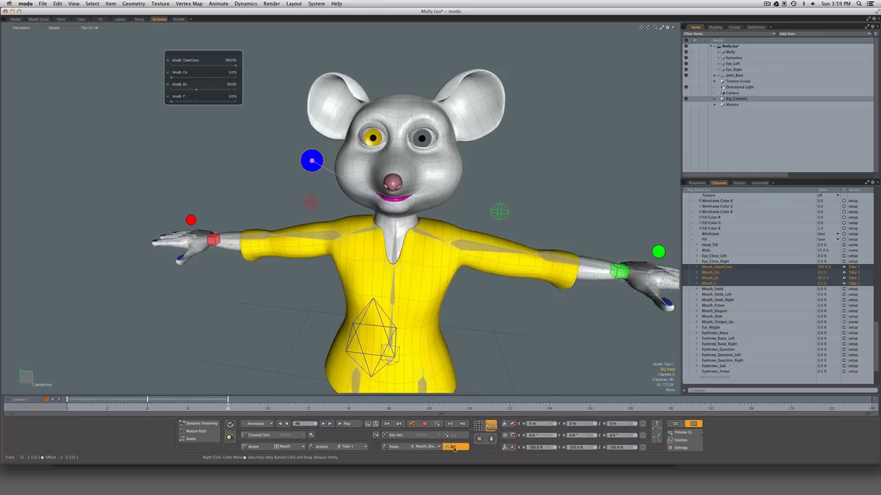
mouse_move(228, 400)
left_mouse_down()
mouse_move(67, 401)
mouse_move(229, 401)
left_mouse_up()
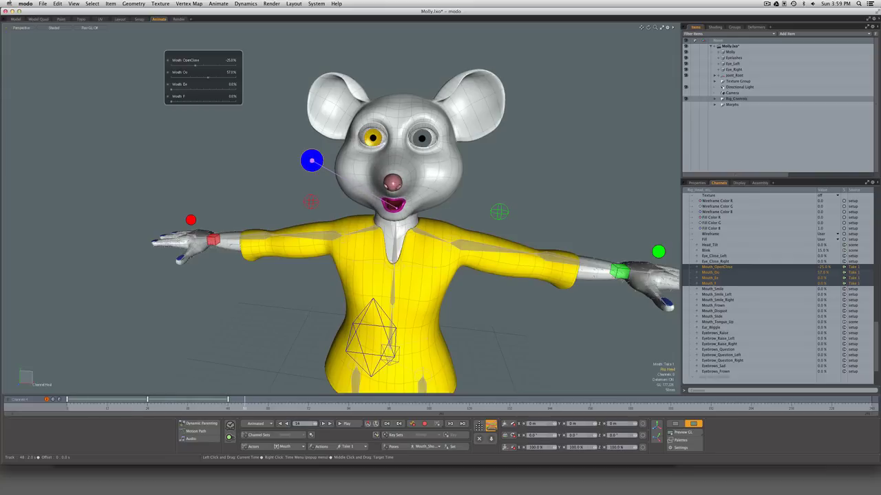
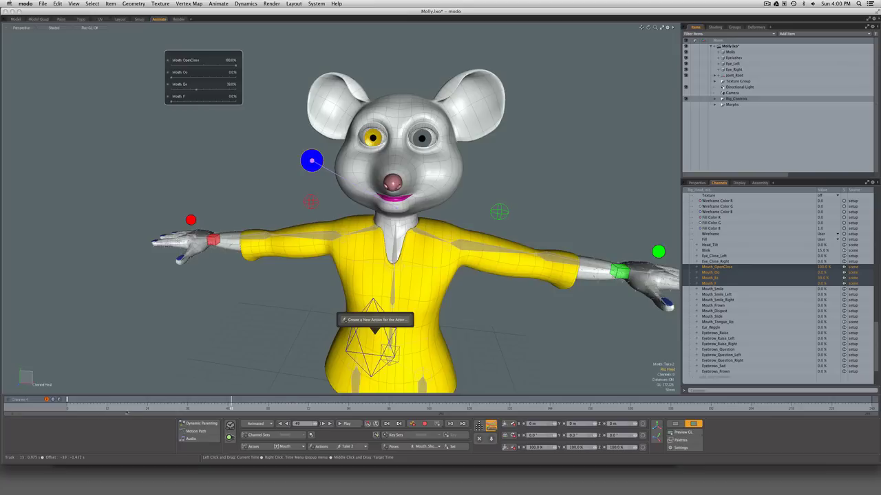
Apply the Mouth_Tight_Lipped pose at frame 0 of the Take 2 action
left_click(67, 409)
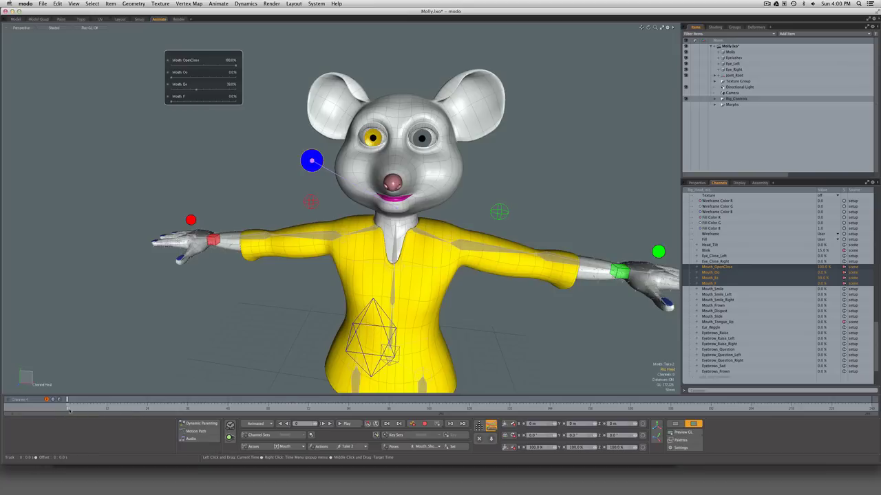
left_click(426, 446)
left_click(423, 443)
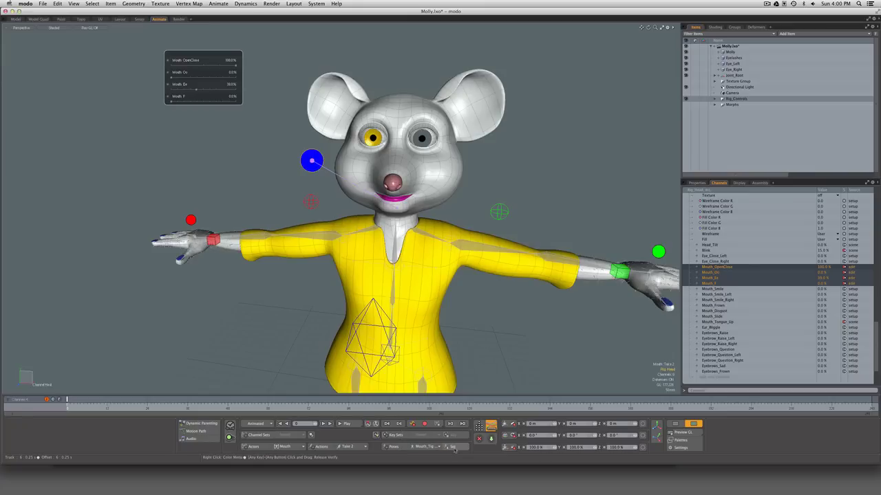
At frame 24 of Take 2, set Mouth Ee and Mouth OpenClose to 0% and Mouth Oo to 100%
left_click(146, 407)
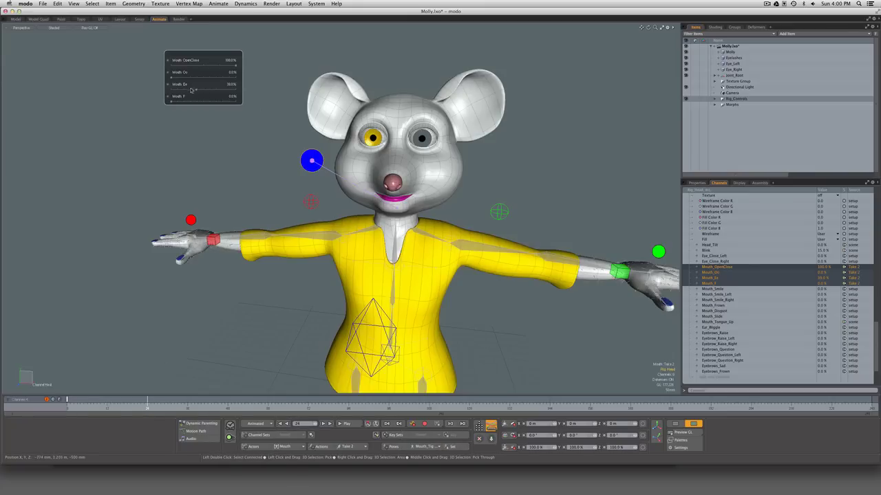
left_click_drag(196, 91, 179, 91)
mouse_move(233, 65)
left_mouse_down()
mouse_move(191, 66)
mouse_move(199, 77)
mouse_move(236, 76)
left_mouse_up()
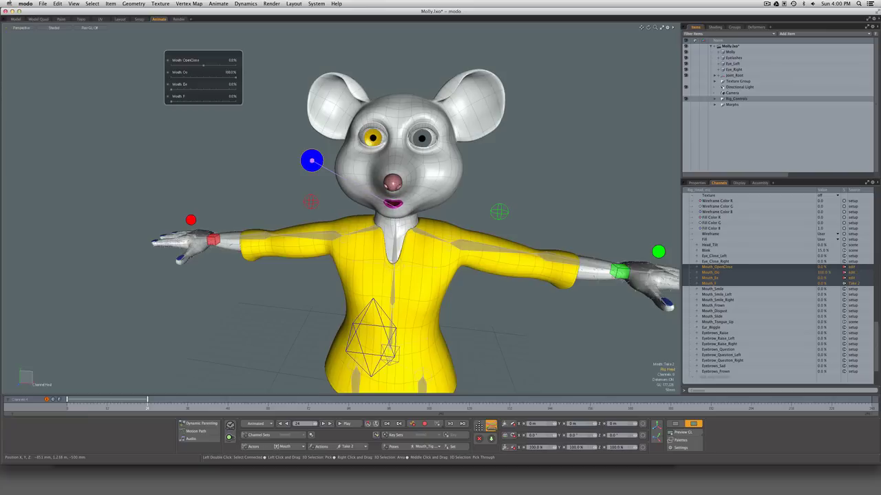
At frame 48 of Take 2, set Mouth Oo to 0% and Mouth F to 100%
left_click(229, 408)
double_click(231, 72)
type("0")
key("Return")
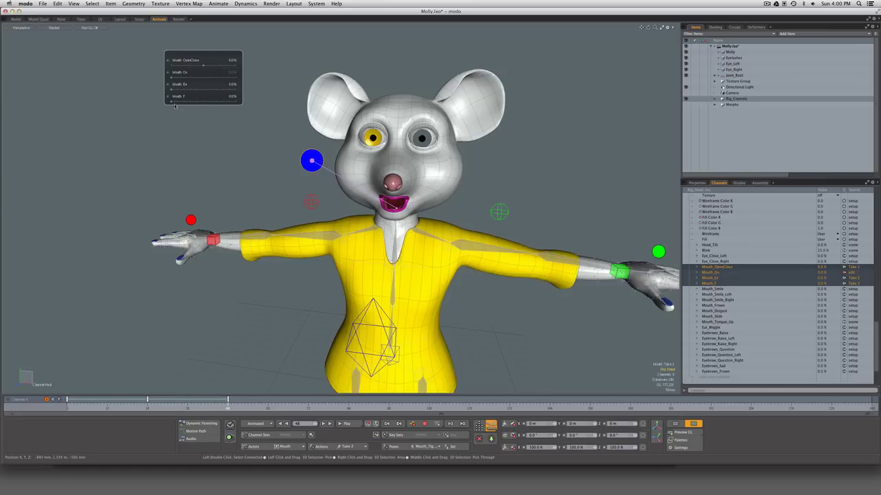
left_click_drag(170, 101, 235, 102)
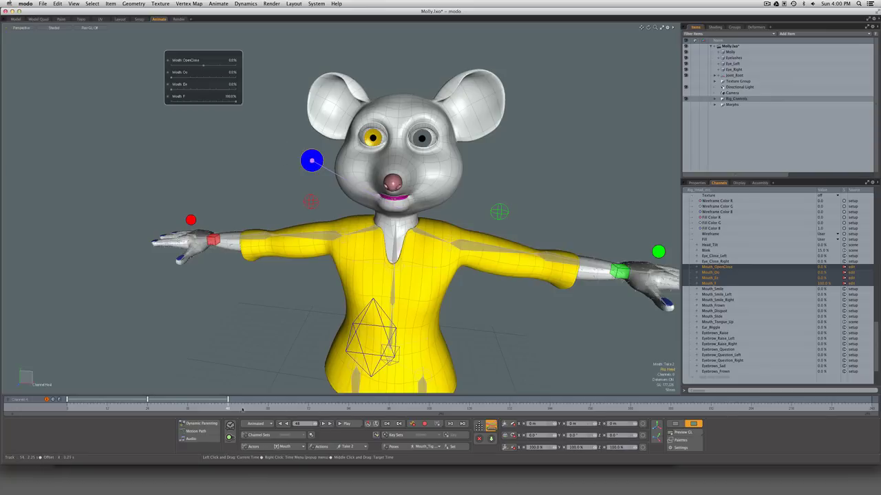
Reduce Mouth Oo to about 36% at frame 24 and scrub through the Take 2 animation
mouse_move(228, 406)
left_mouse_down()
mouse_move(109, 407)
mouse_move(147, 407)
left_mouse_up()
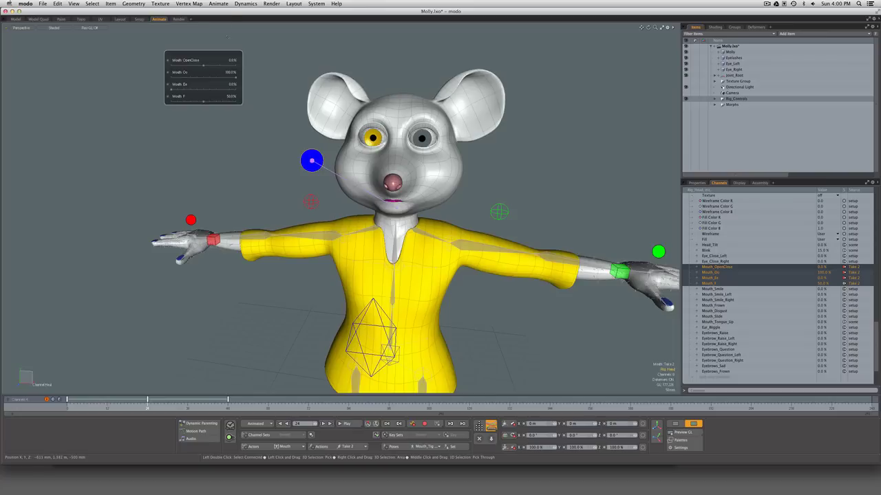
left_click_drag(234, 75, 194, 75)
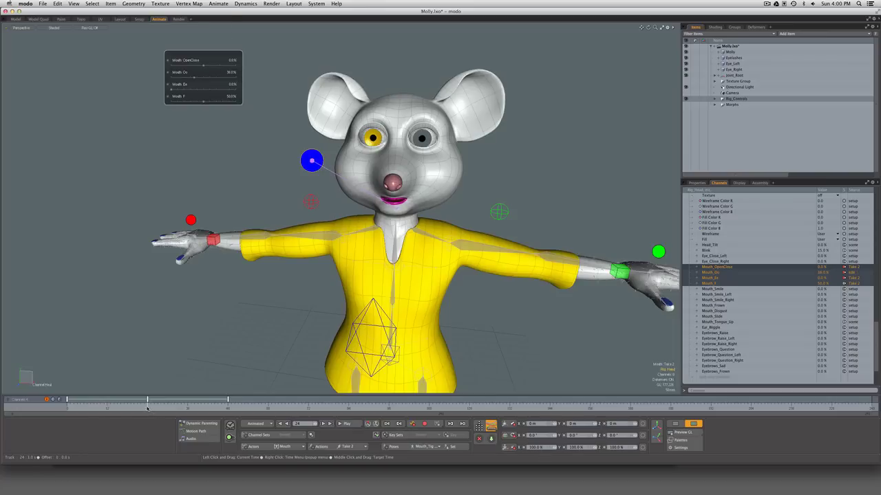
mouse_move(148, 407)
left_mouse_down()
mouse_move(67, 408)
mouse_move(248, 407)
mouse_move(75, 408)
left_mouse_up()
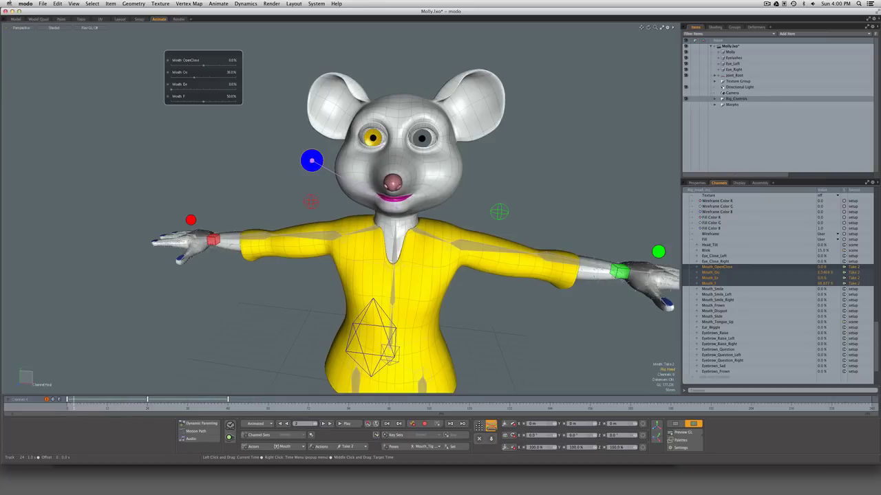
Switch the Mouth actor to Take 1 and back to Take 2, scrubbing the timeline to compare the two actions
left_click(350, 447)
left_click(348, 442)
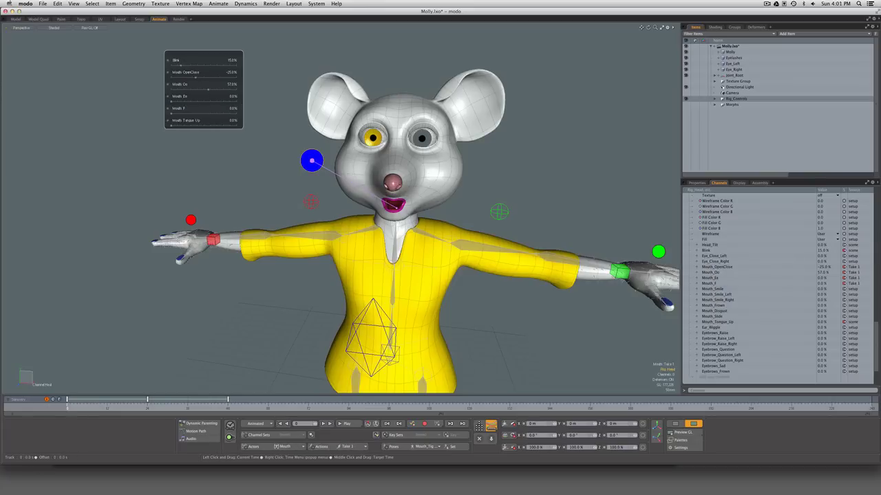
mouse_move(67, 405)
left_mouse_down()
mouse_move(244, 405)
mouse_move(62, 406)
left_mouse_up()
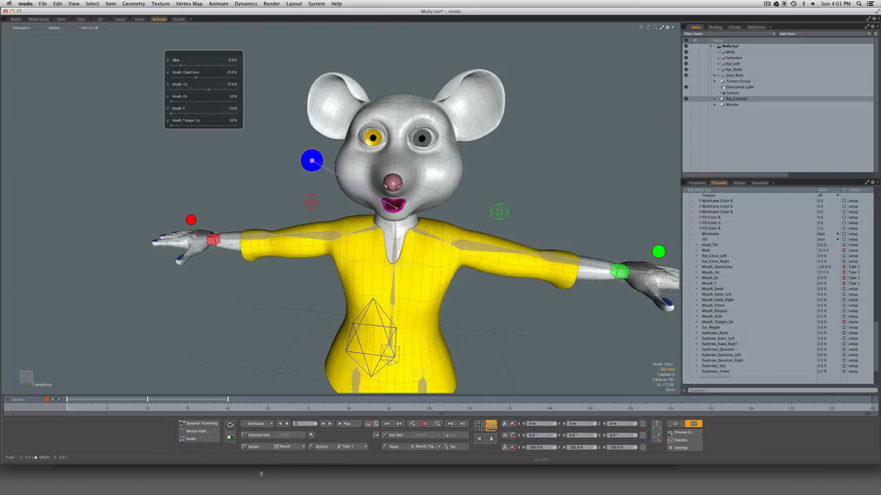
left_click(350, 447)
left_click(351, 452)
mouse_move(66, 404)
left_mouse_down()
mouse_move(220, 403)
mouse_move(66, 403)
left_mouse_up()
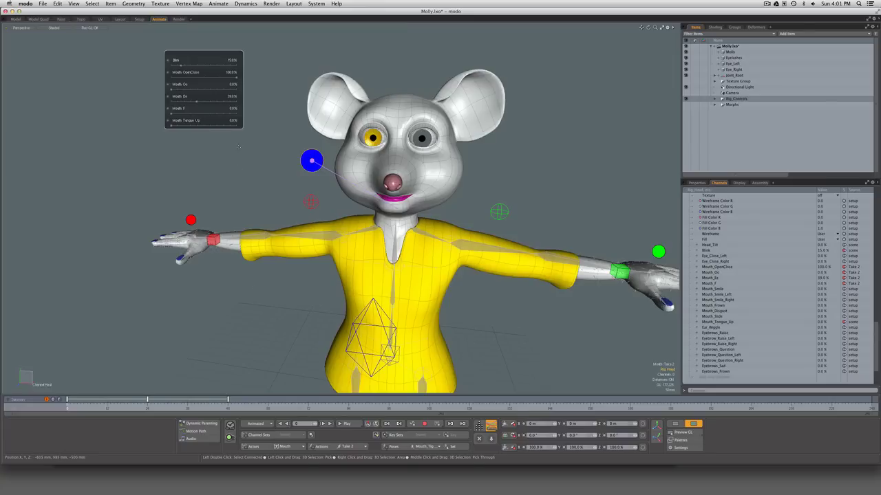
Examine the Mouth actor's poses, channels and actions in the scene's group list, and collapse its entry again
left_click(254, 447)
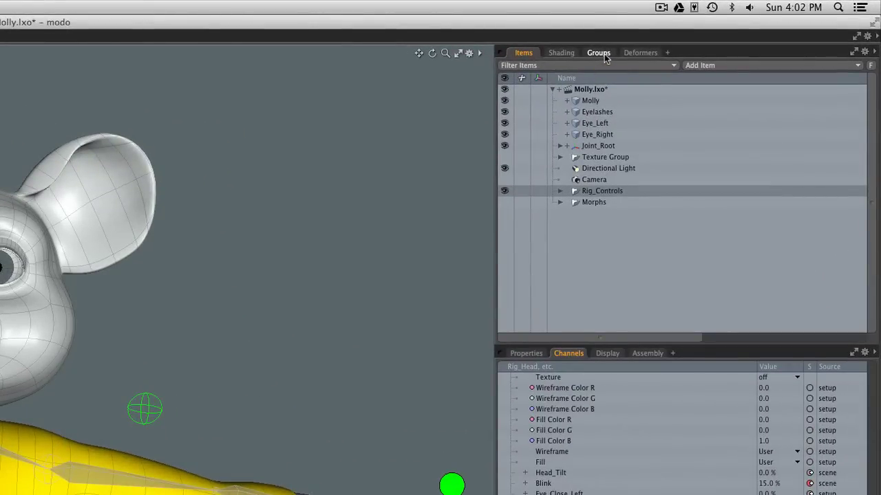
left_click(598, 53)
left_click(572, 272)
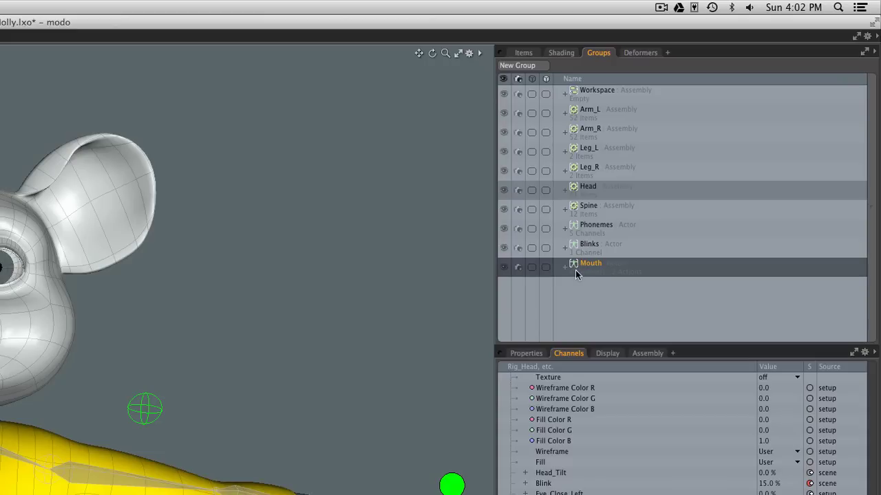
left_click(564, 269)
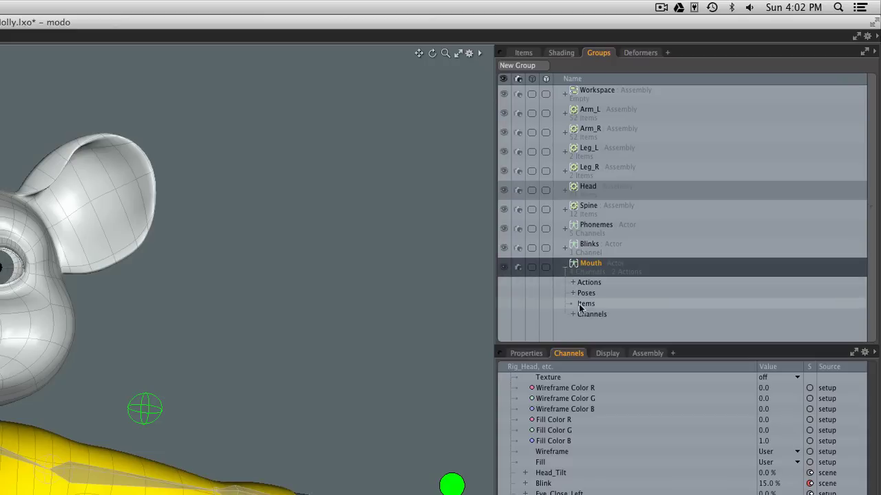
left_click(572, 293)
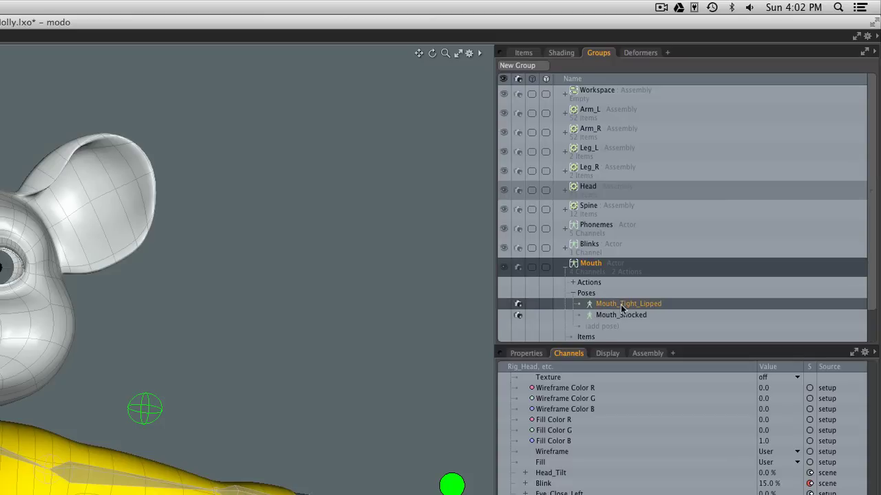
scroll(647, 305, "down", 1)
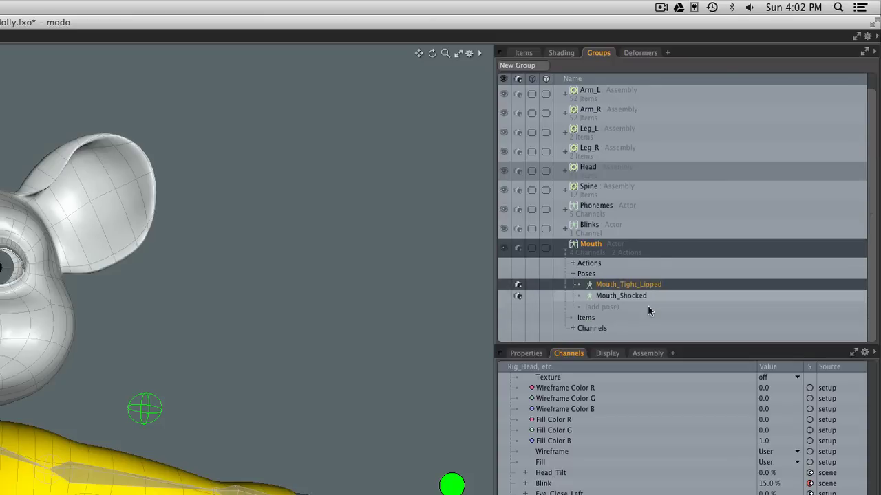
left_click(570, 329)
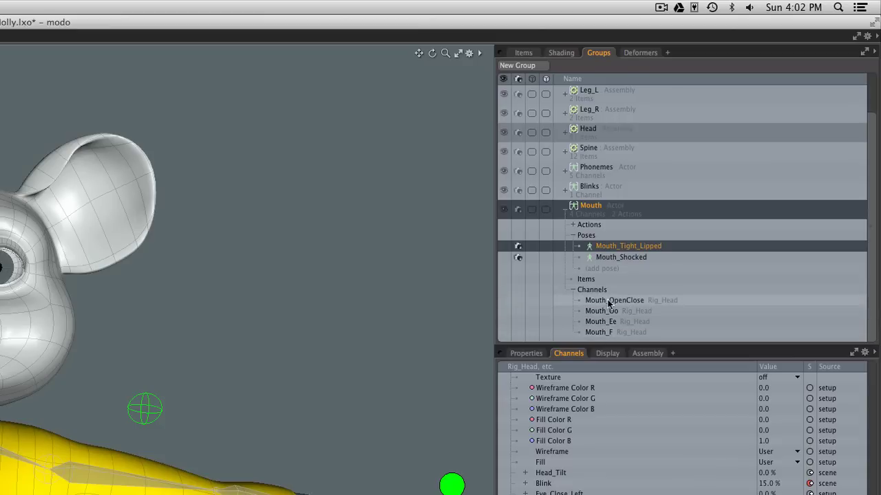
left_click(571, 225)
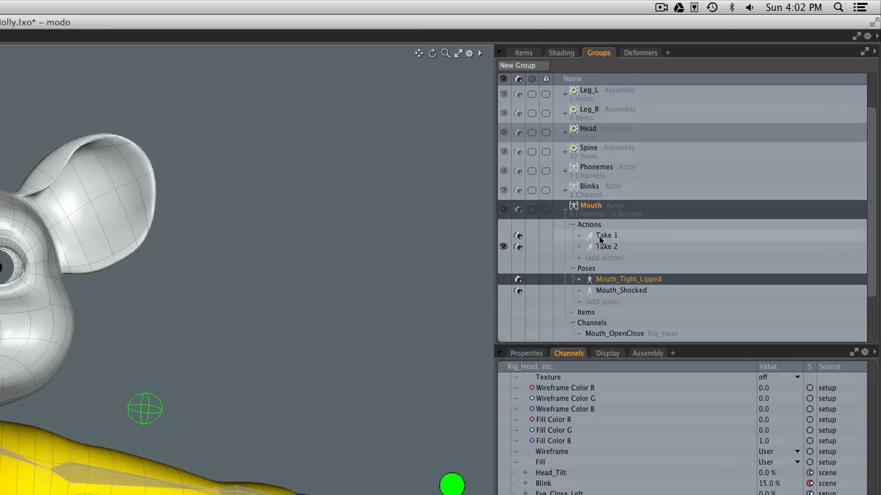
scroll(638, 289, "down", 2)
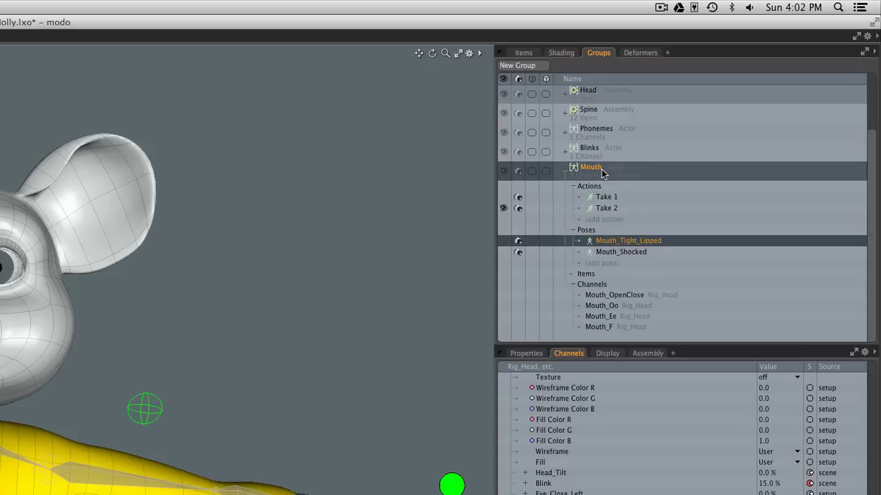
left_click(565, 171)
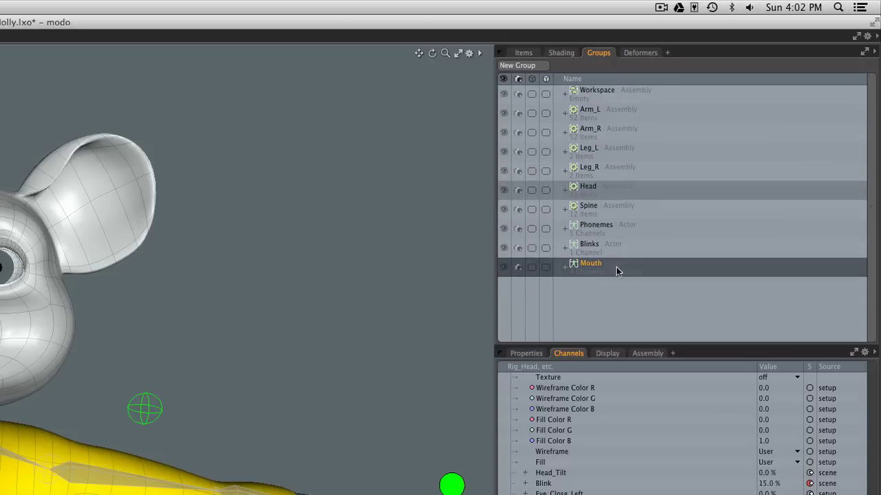